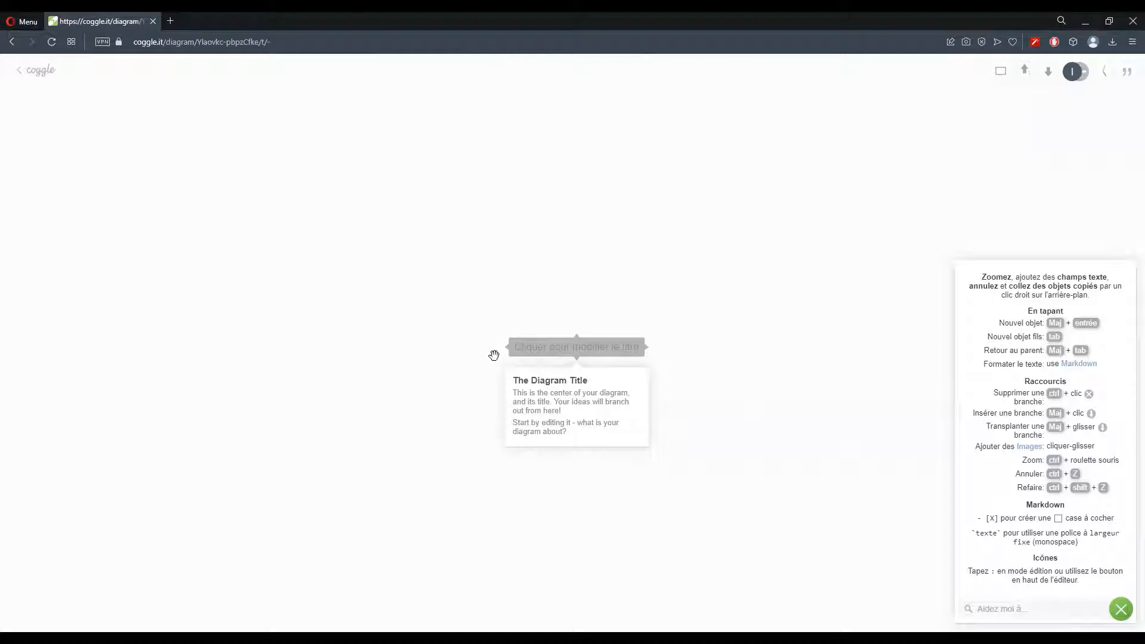
Replace the draft titles and name the central topic 'Un monde futuriste ou les animaux parlent'
left_click(527, 346)
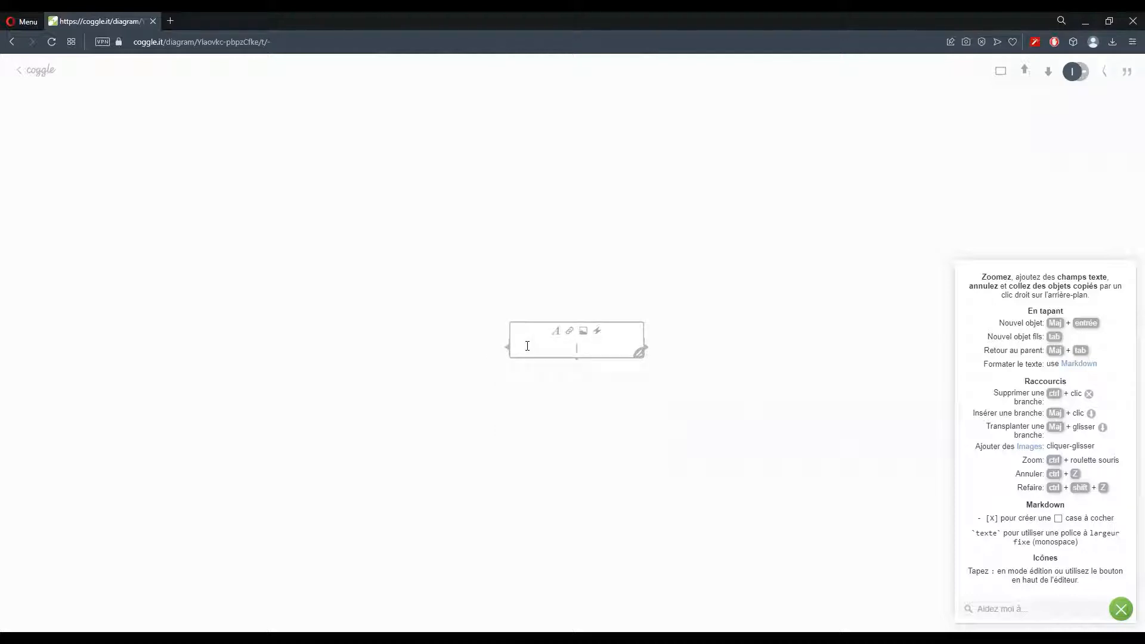
type("Le monde ")
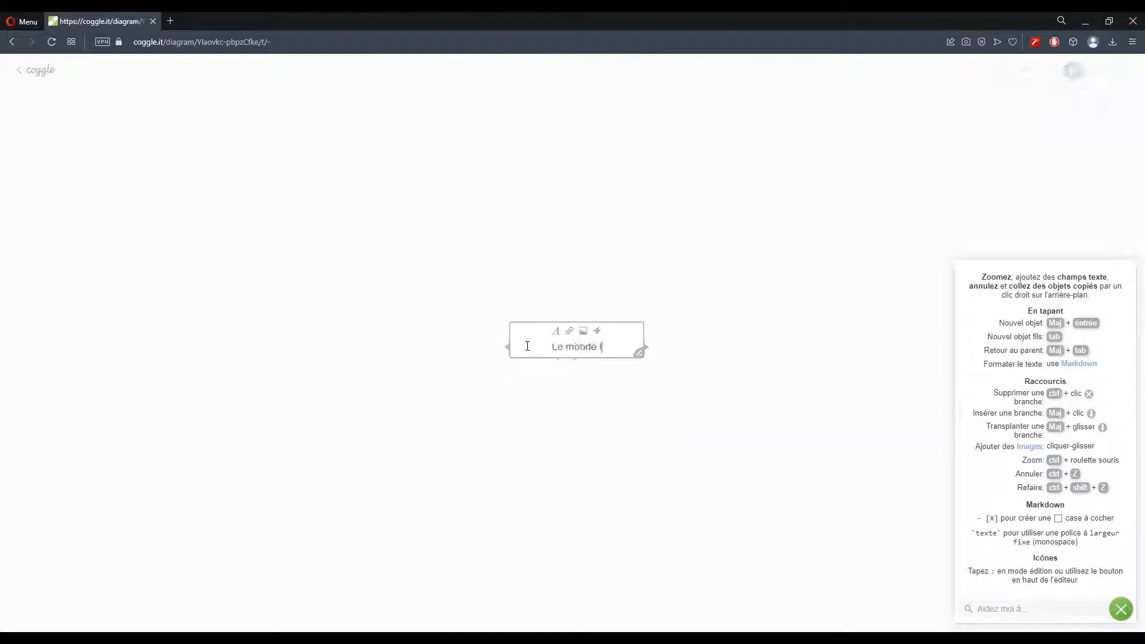
type("de l'eau")
left_click_drag(620, 346, 530, 344)
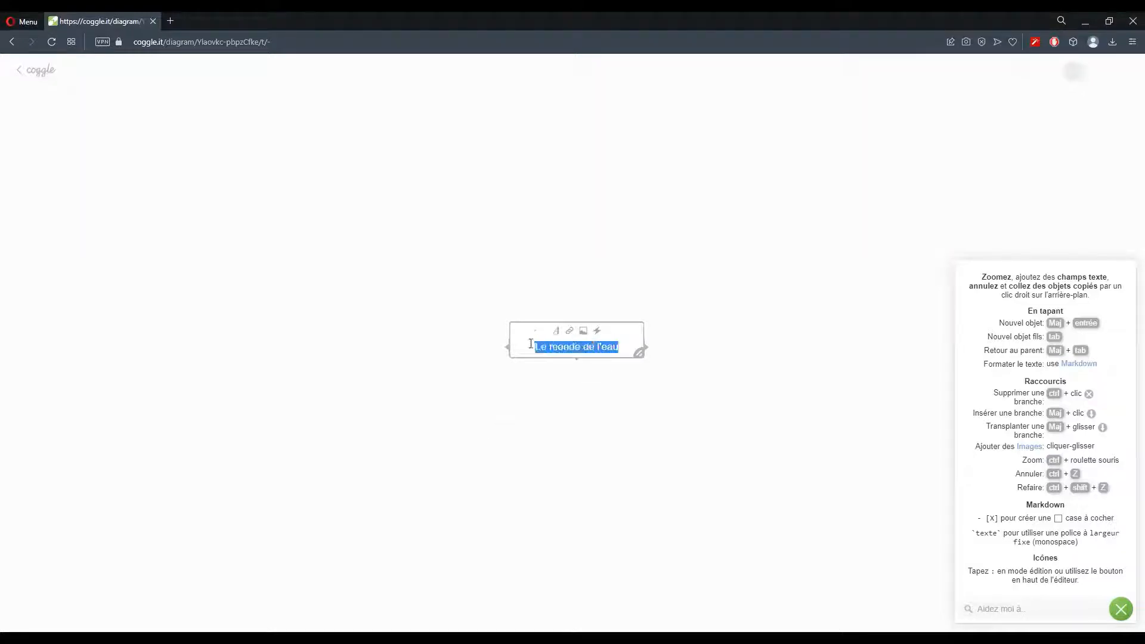
key("BackSpace")
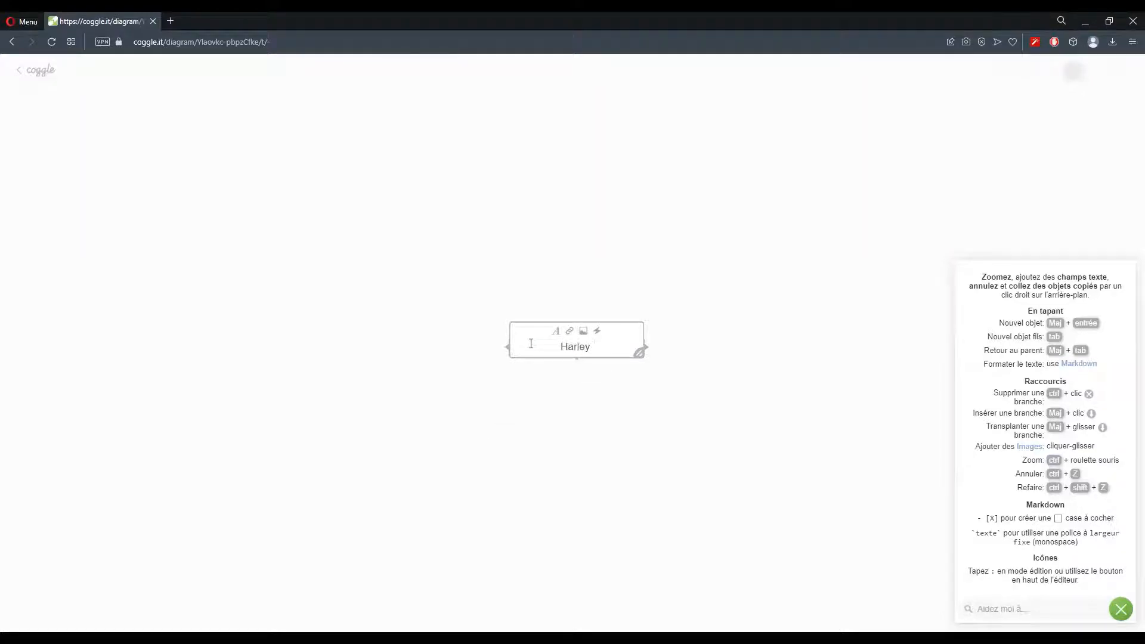
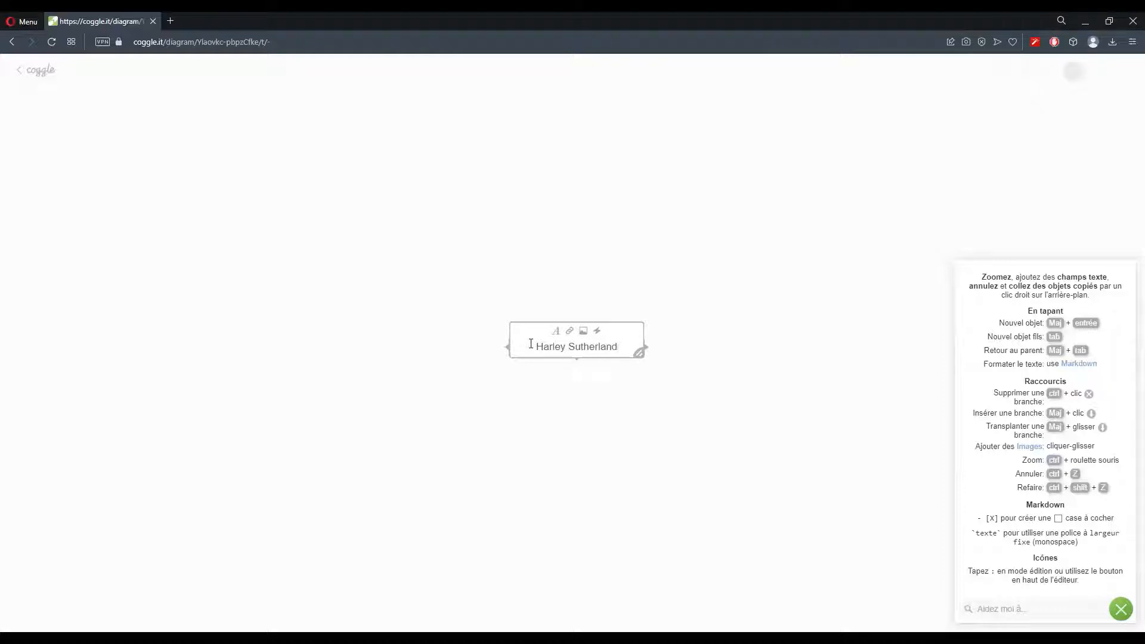
type("Un monde futuriste ou les ")
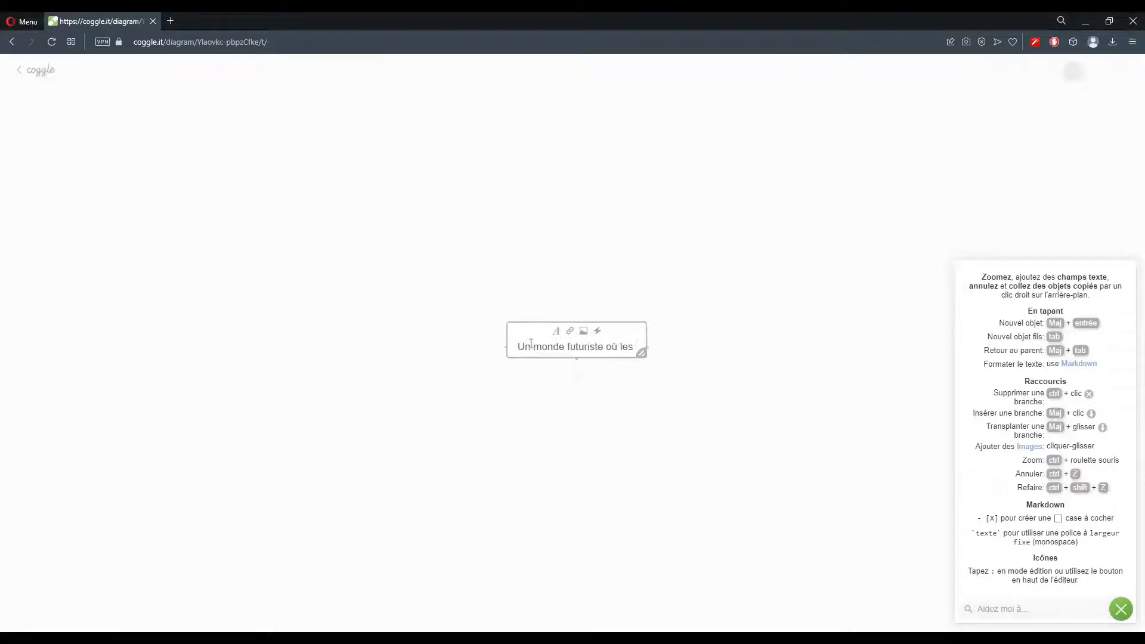
type("animaux parlent")
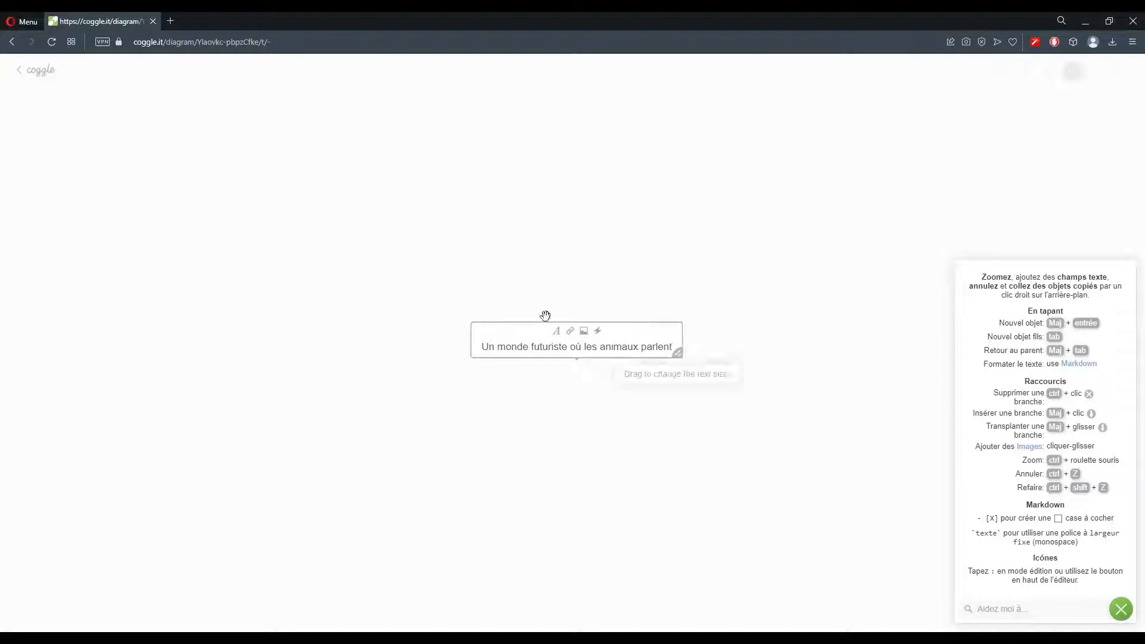
left_click(428, 401)
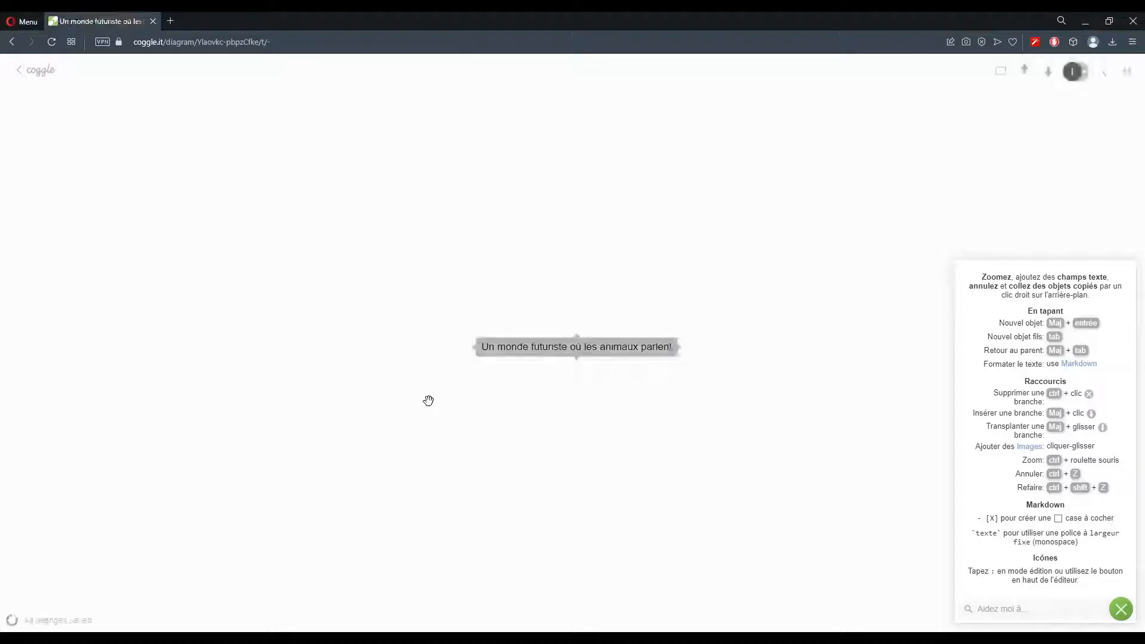
Recheck the central title, keep it unchanged, and add a new branch above it
left_click(529, 344)
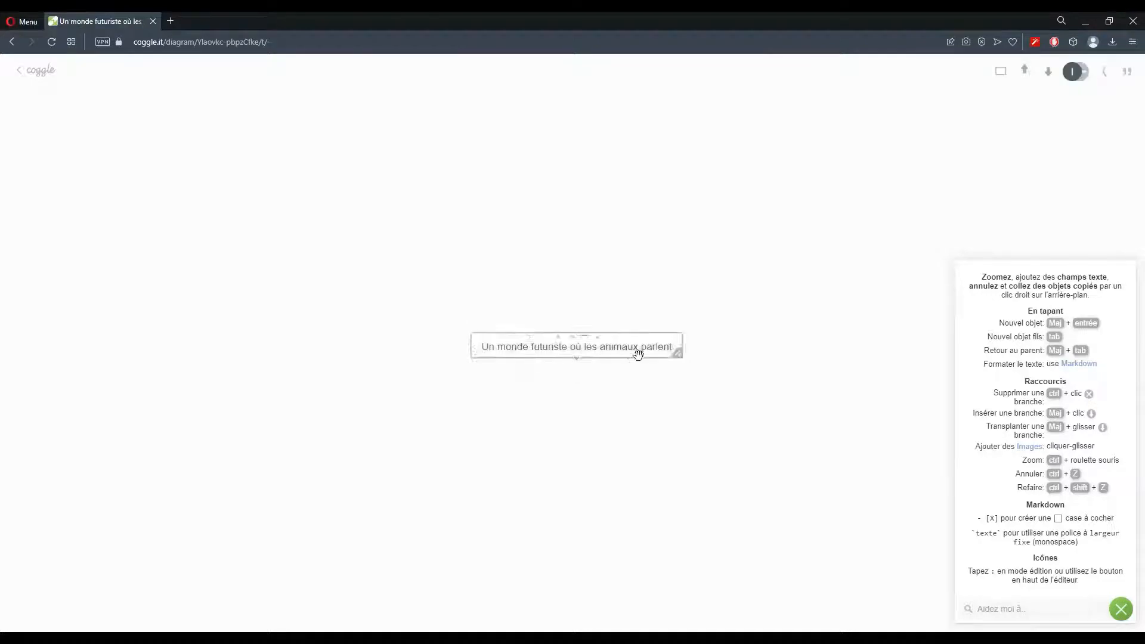
left_click_drag(672, 348, 483, 349)
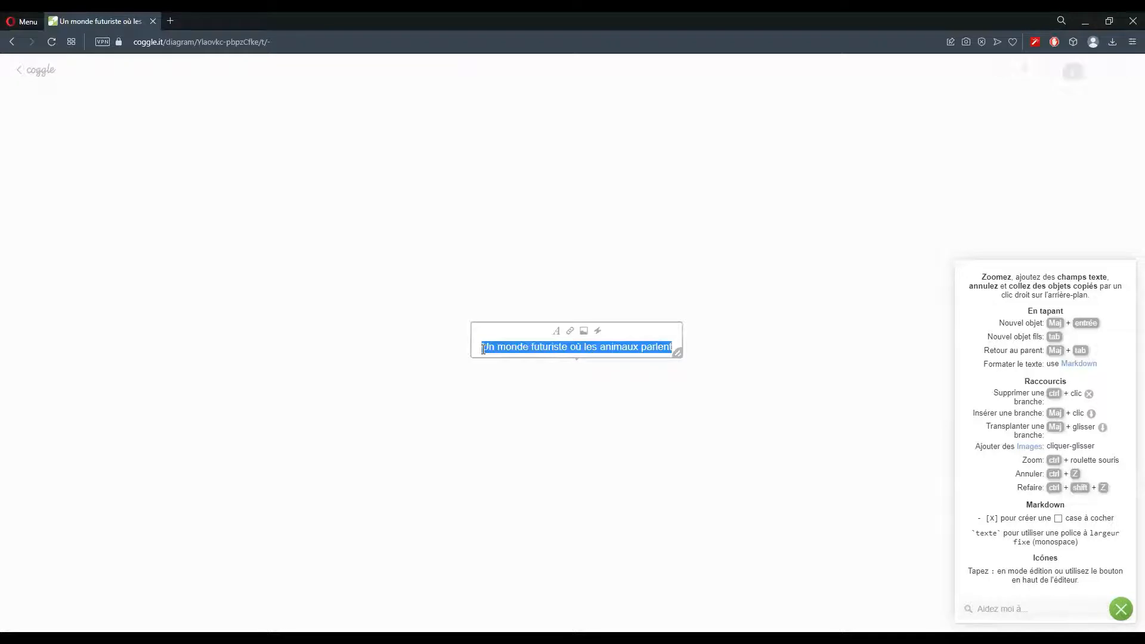
left_click(475, 422)
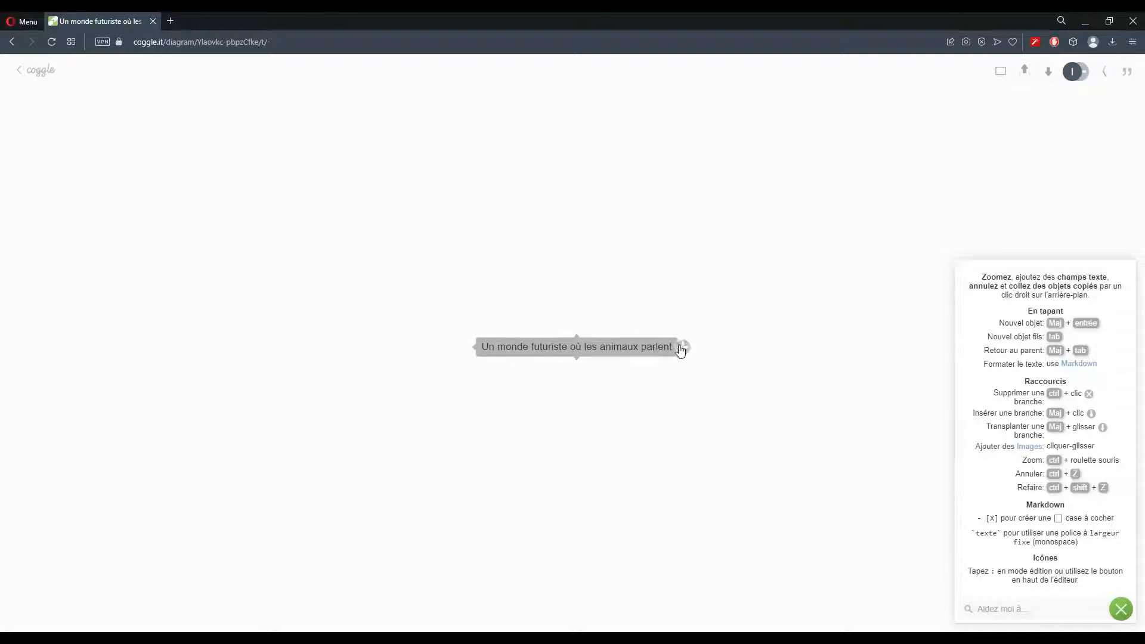
left_click(577, 332)
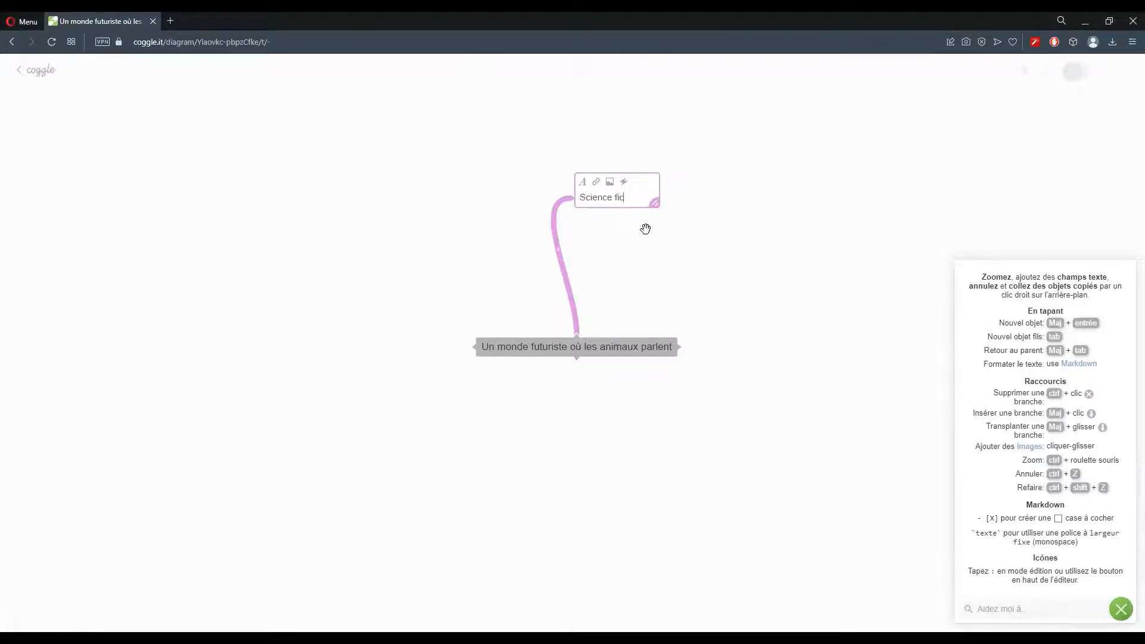
Add branches 'La place de l'animal dans la société' on the right and 'Technologie qui en découlents' below
left_click(742, 292)
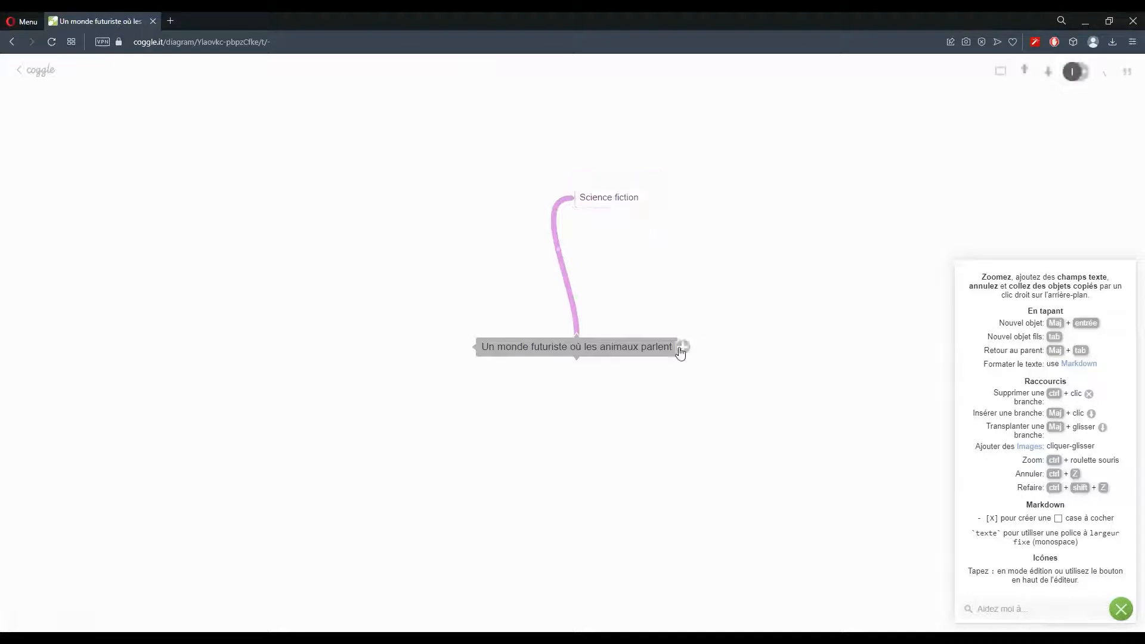
left_click(680, 348)
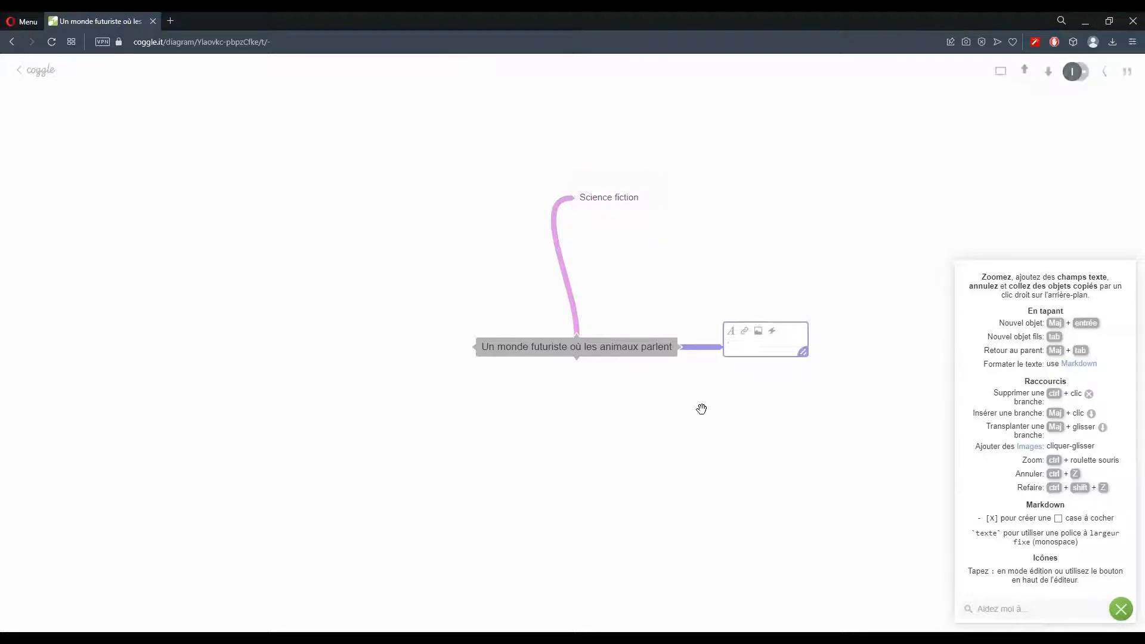
type("La place de l'")
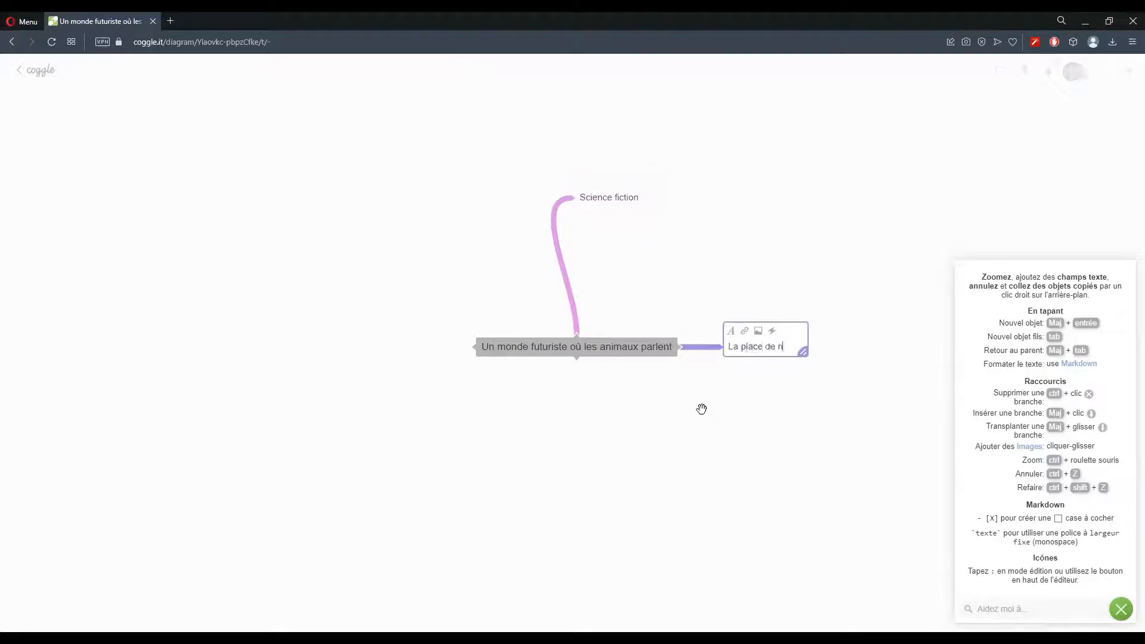
type("animal dans la s")
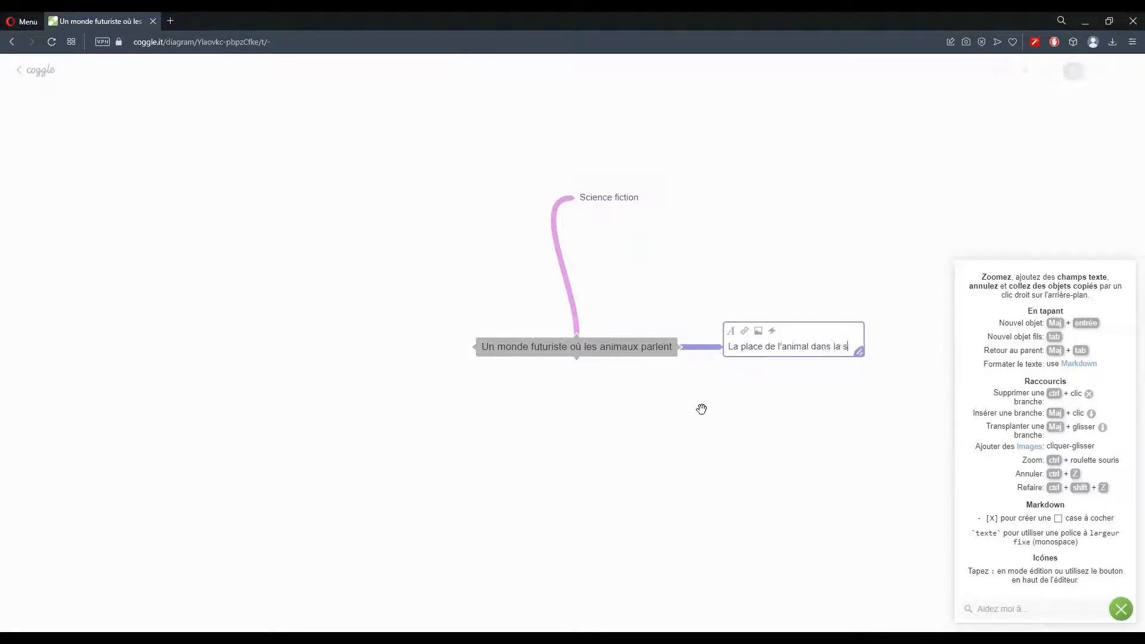
type("ociété")
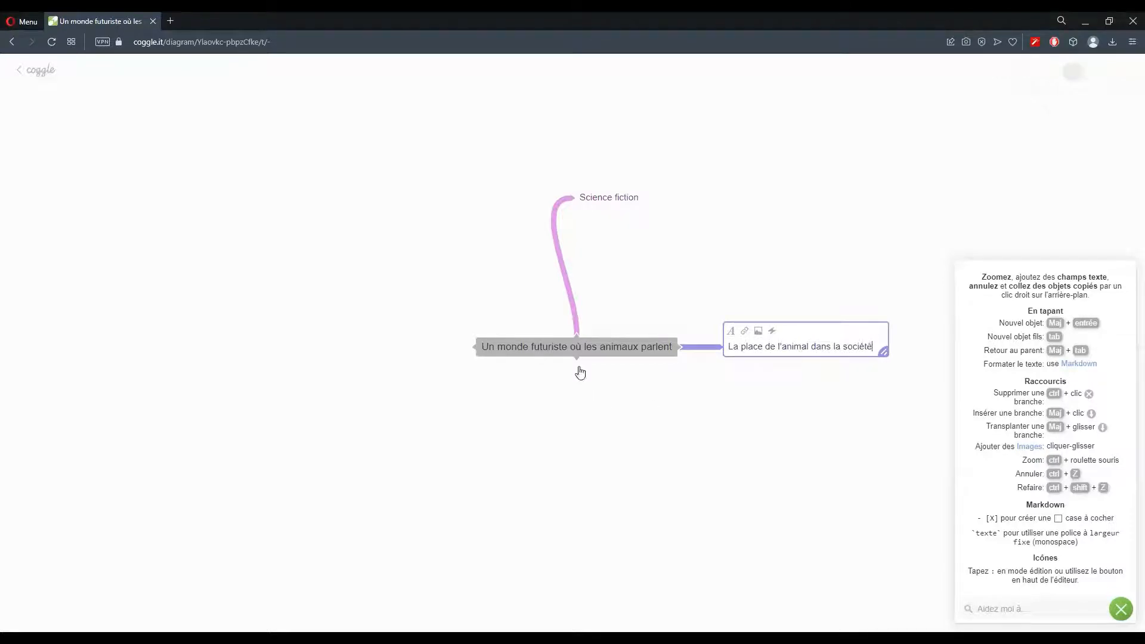
left_click(580, 368)
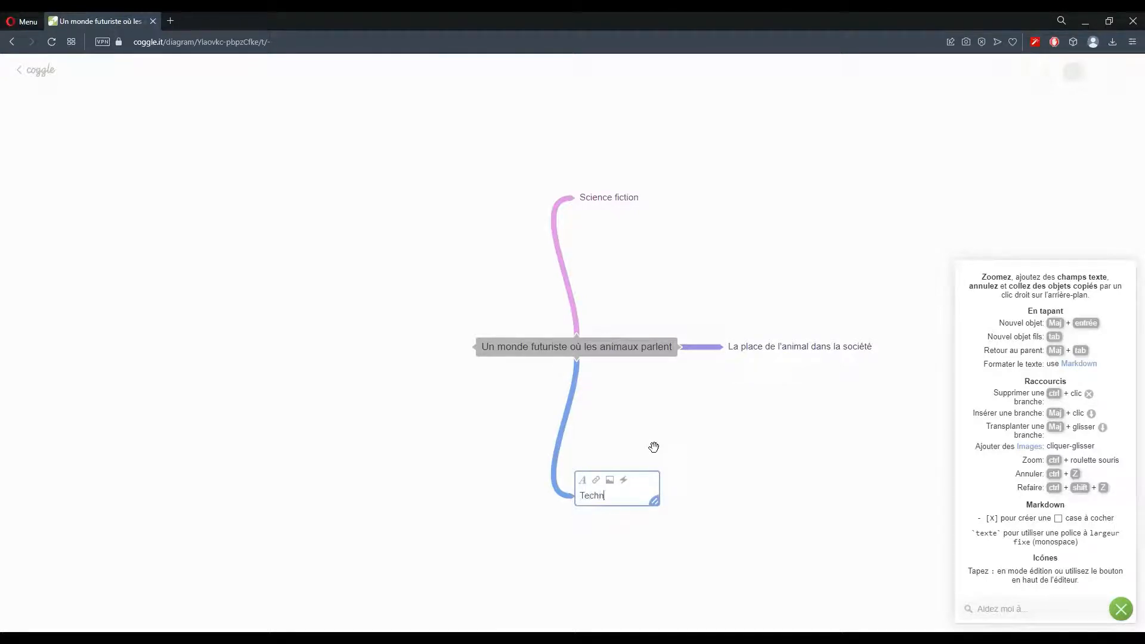
type("Technologie qui en dé")
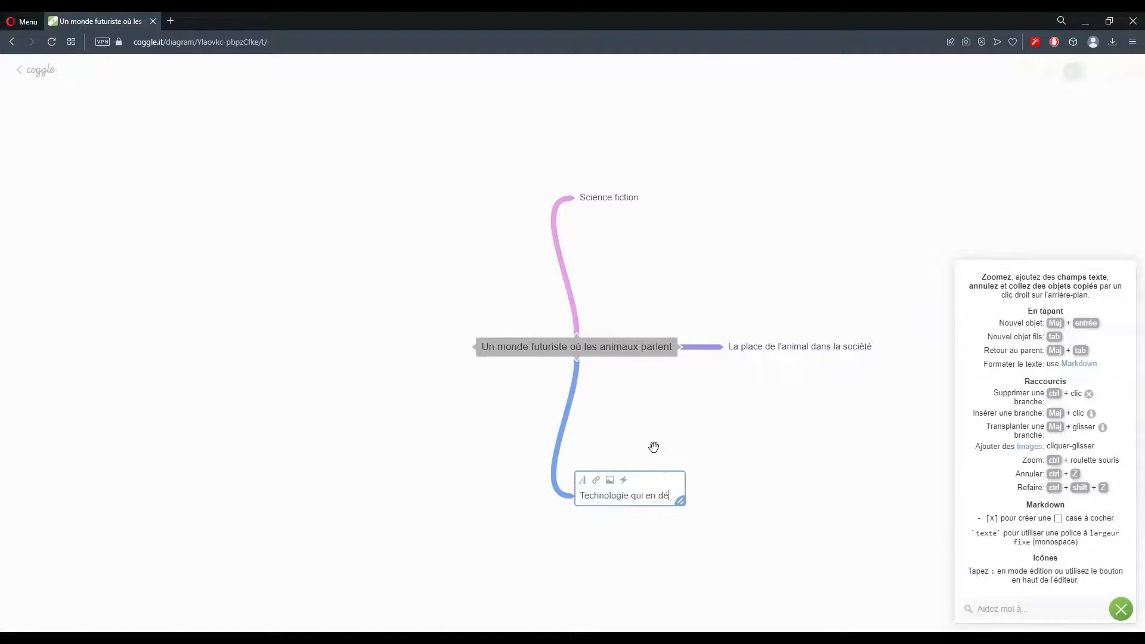
type("coulent")
type("s")
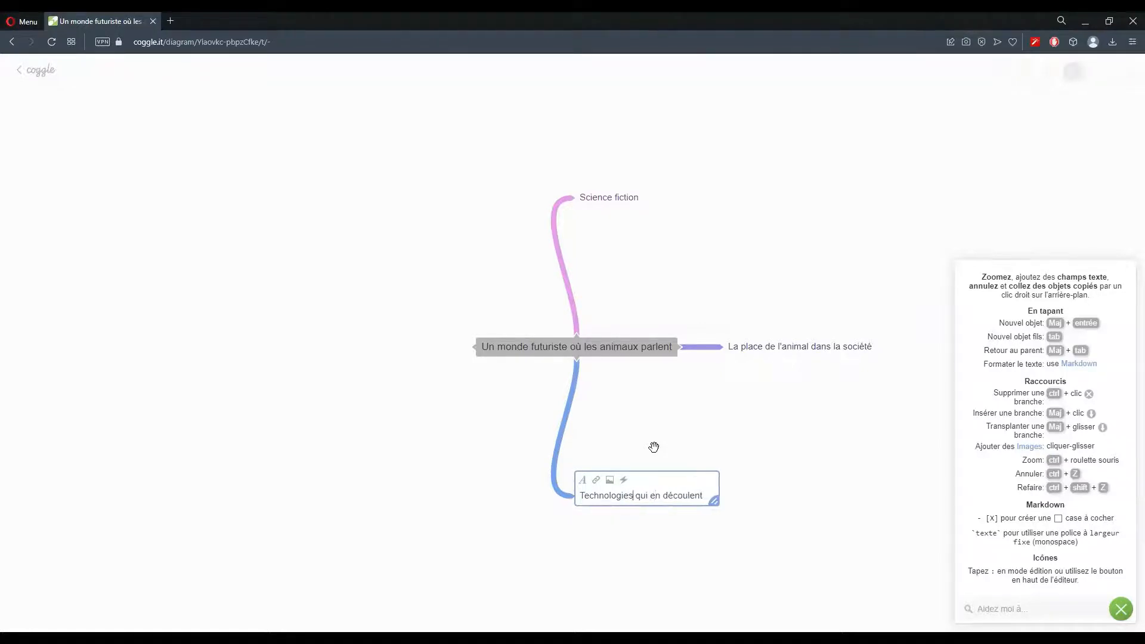
left_click(276, 441)
Add a left branch labelled 'Nouvelles règles de société'
left_click(470, 346)
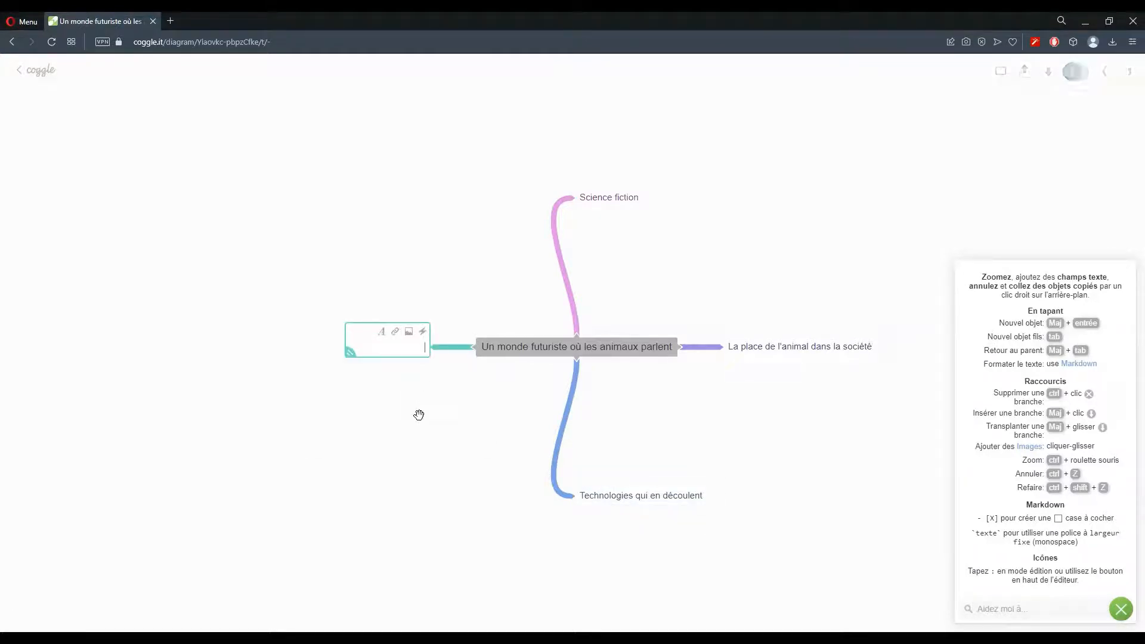
type("Nouveau")
key("BackSpace")
type("lles rè")
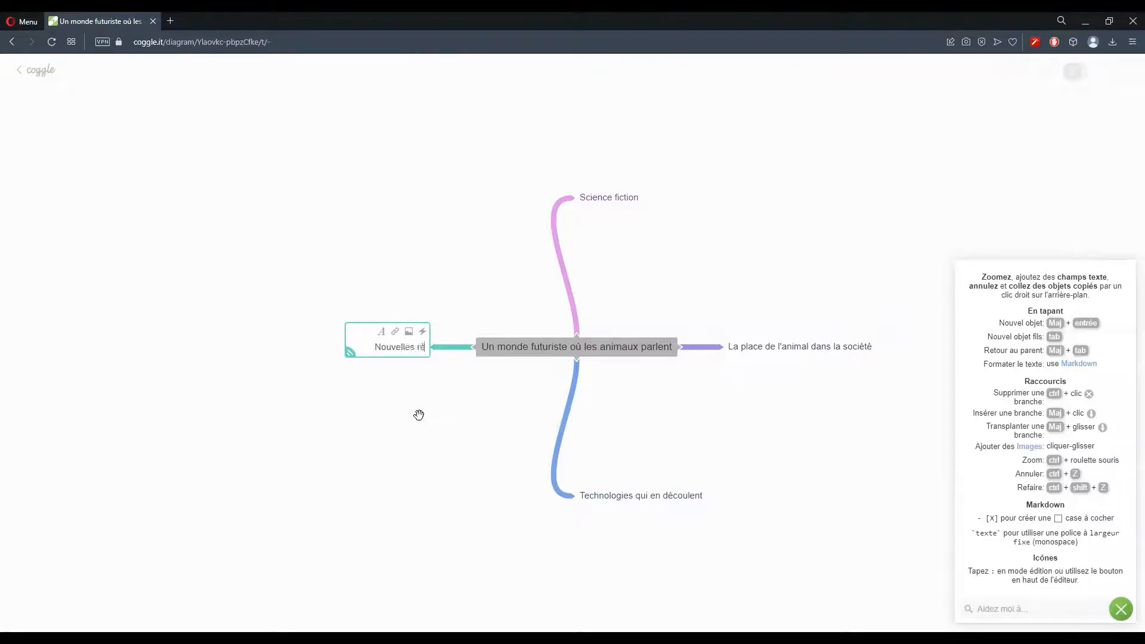
type("gles de sociét")
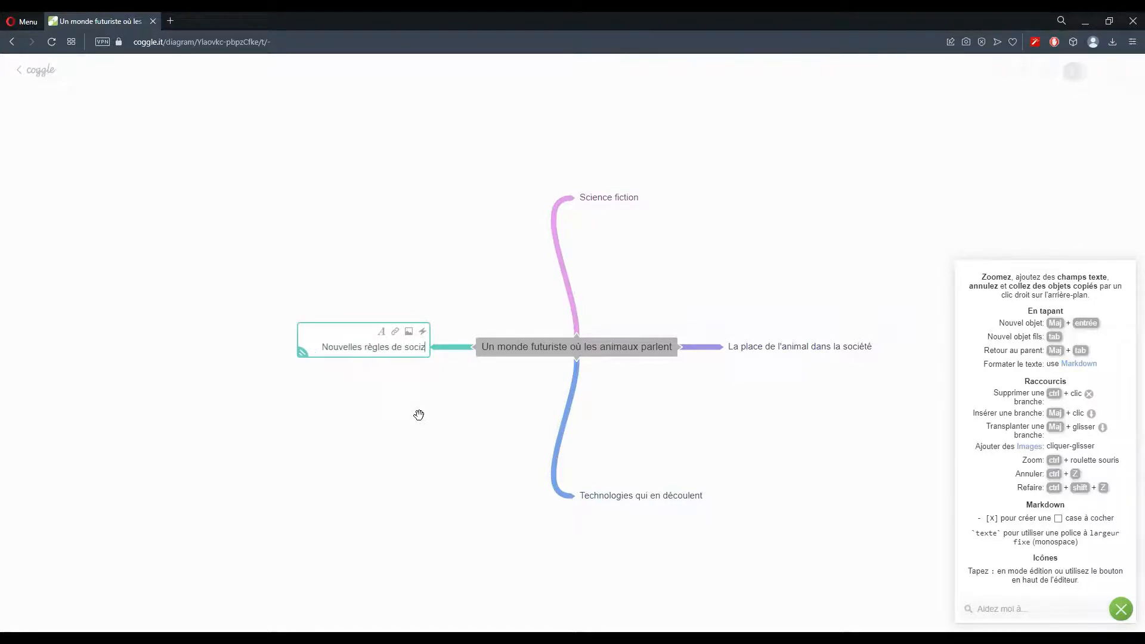
type("é")
left_click(419, 423)
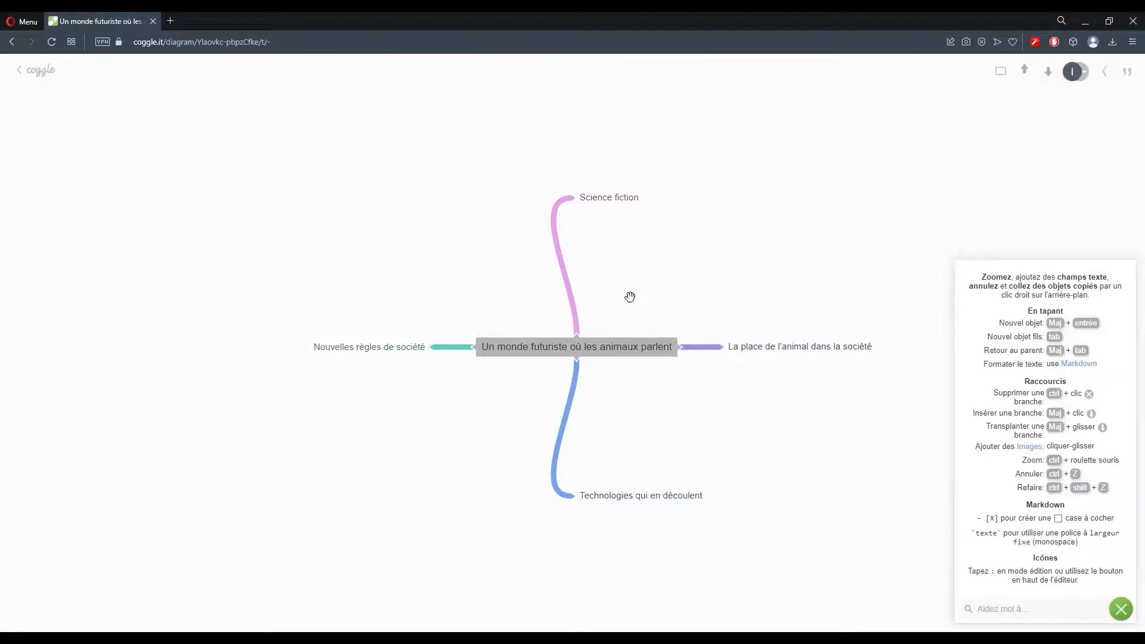
Add a 'Vaisseaux spatiaux' sub-branch under Science fiction
left_click(605, 197)
left_click(665, 212)
left_click(578, 201)
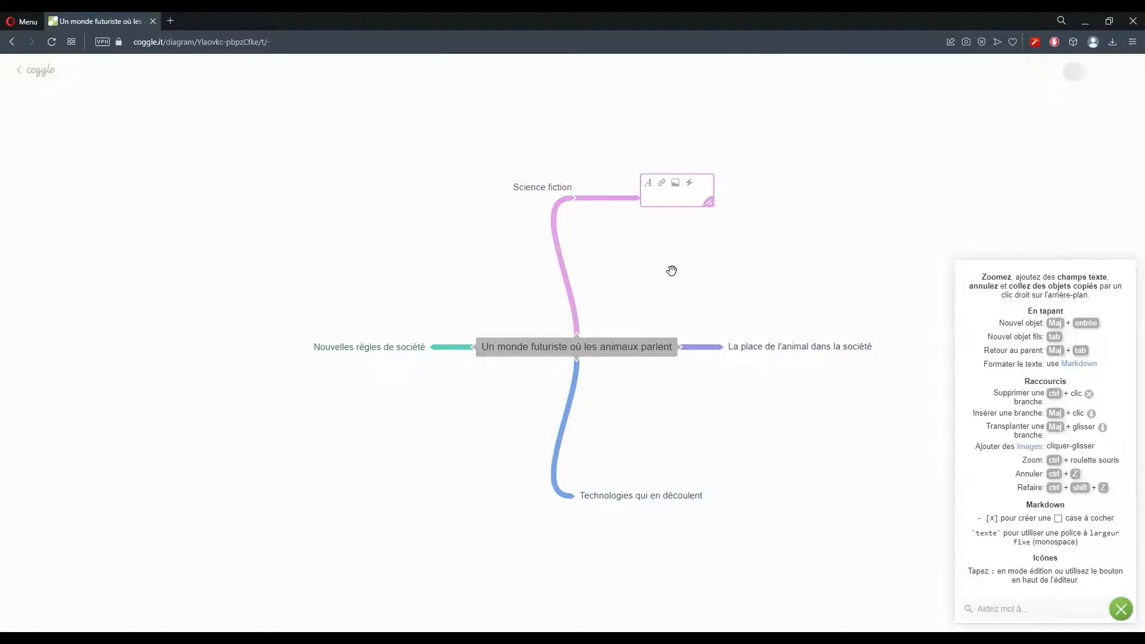
type("Vaisseaux spatiaux")
key("Return")
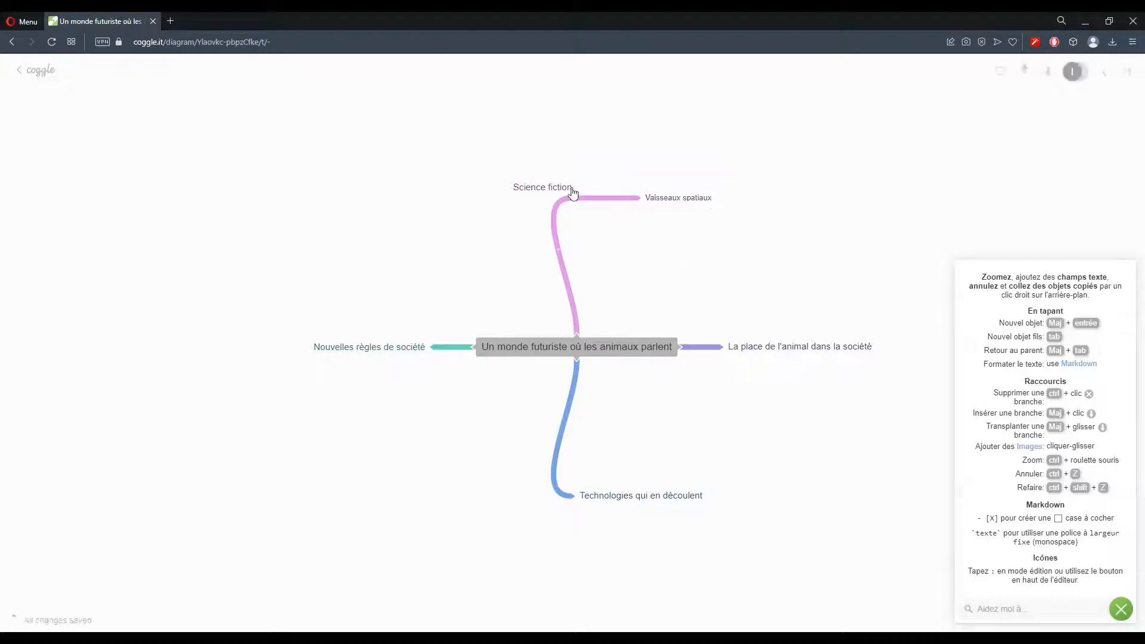
Add 'Moyens de déplacement quantiques' and a third empty sub-branch under Science fiction
left_click(578, 198)
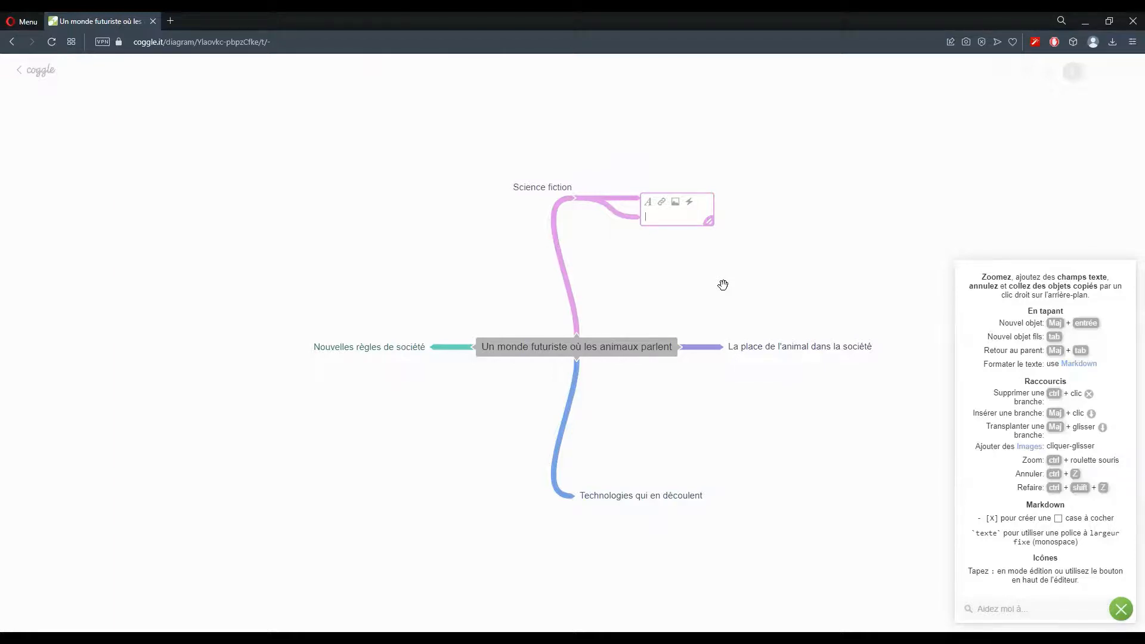
type("placement ")
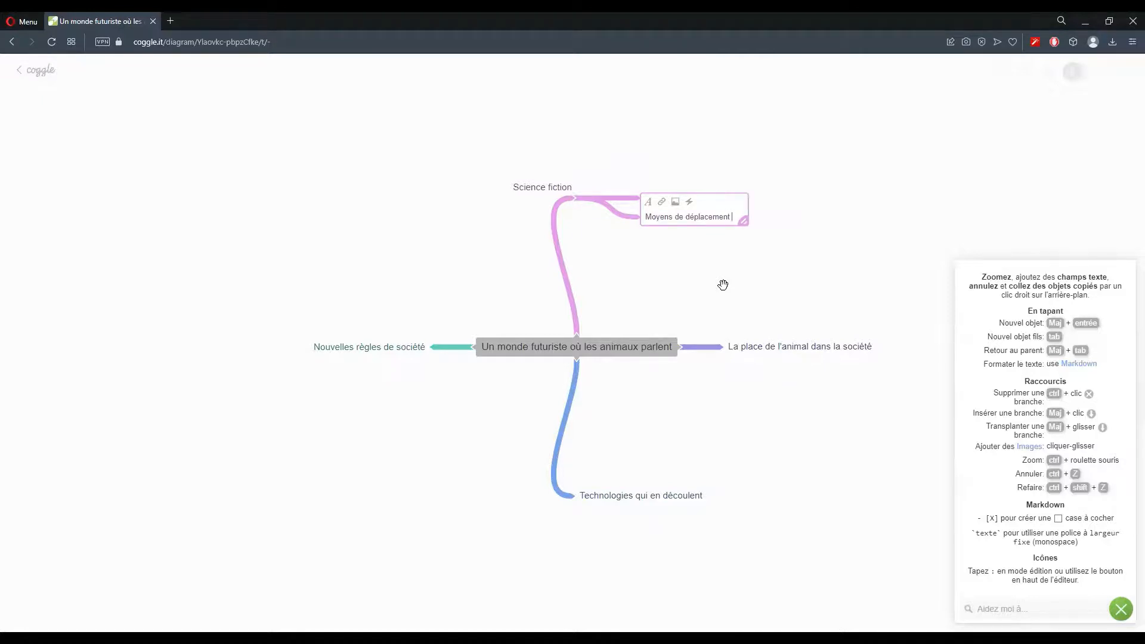
type("quantiques")
left_click(580, 197)
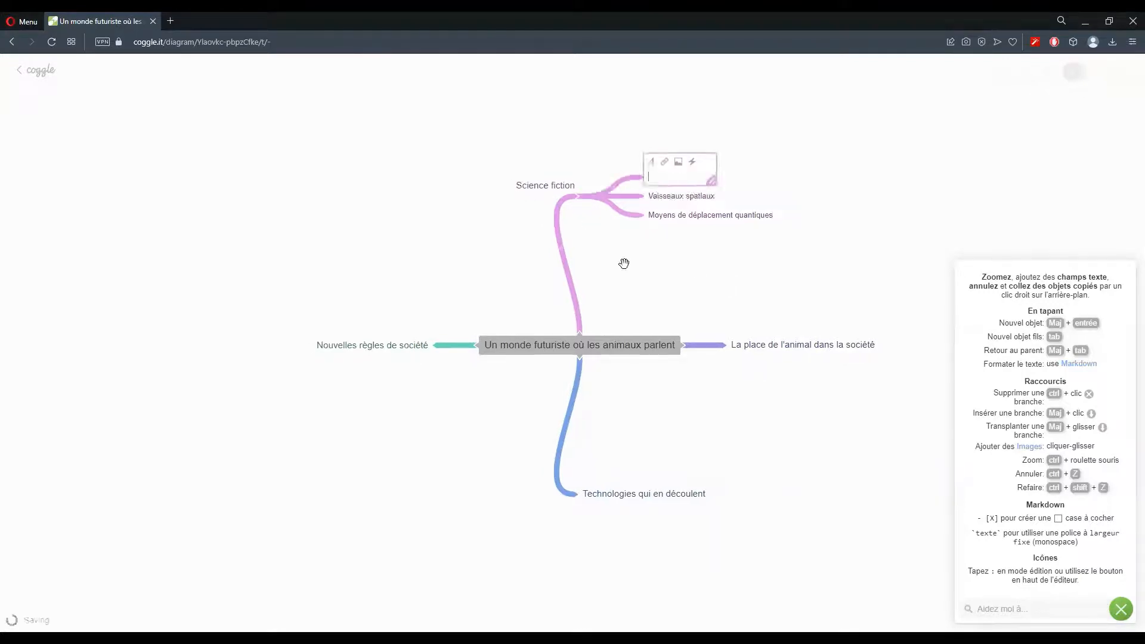
left_click(671, 264)
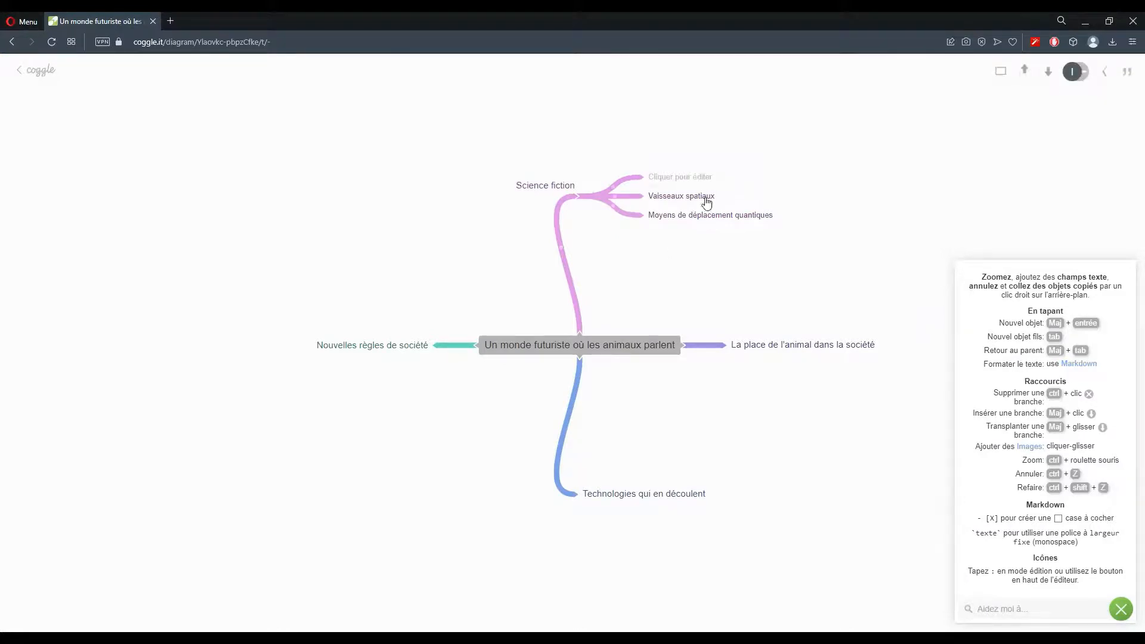
left_click(705, 197)
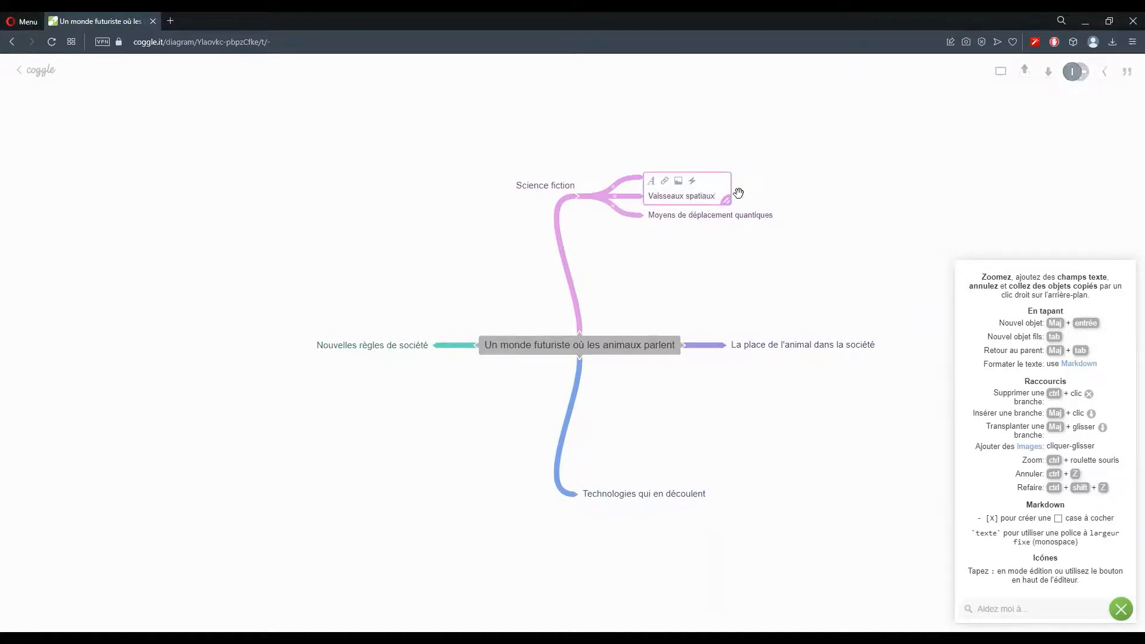
left_click(617, 199)
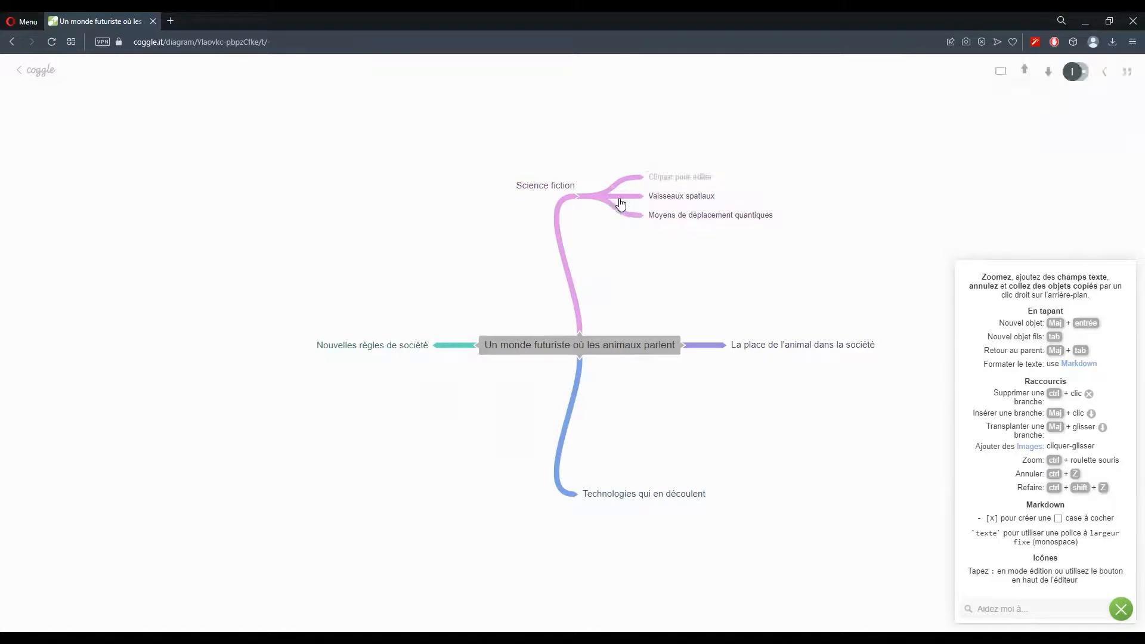
mouse_move(644, 198)
Add 'Pilotes robots' under Vaisseaux spatiaux and drag the Science fiction group to the left
left_click(646, 197)
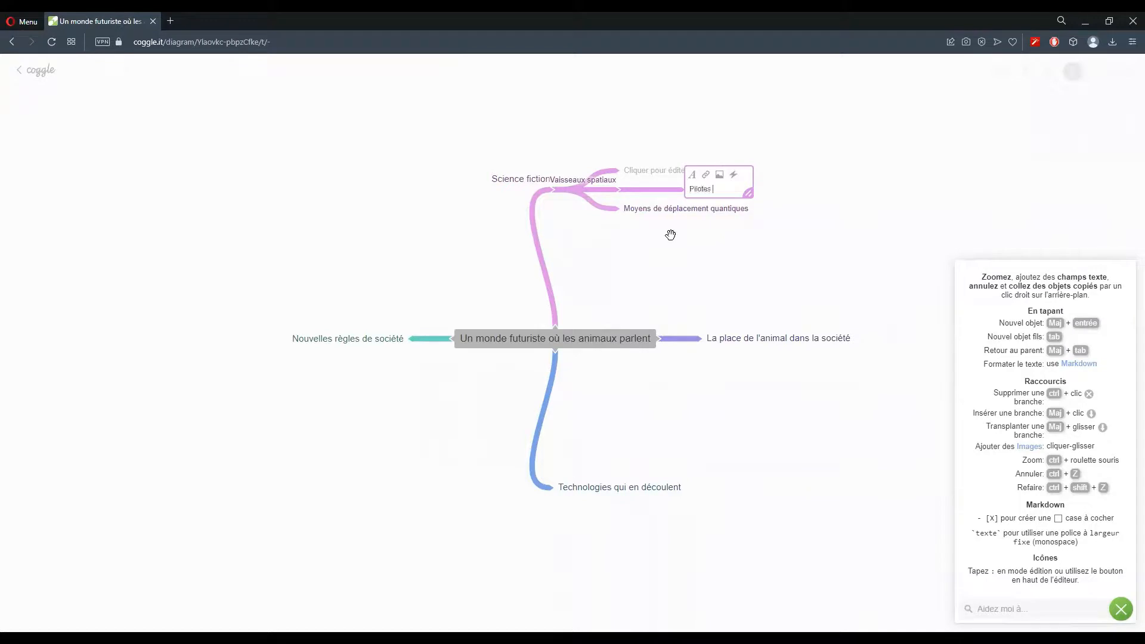
left_click(835, 183)
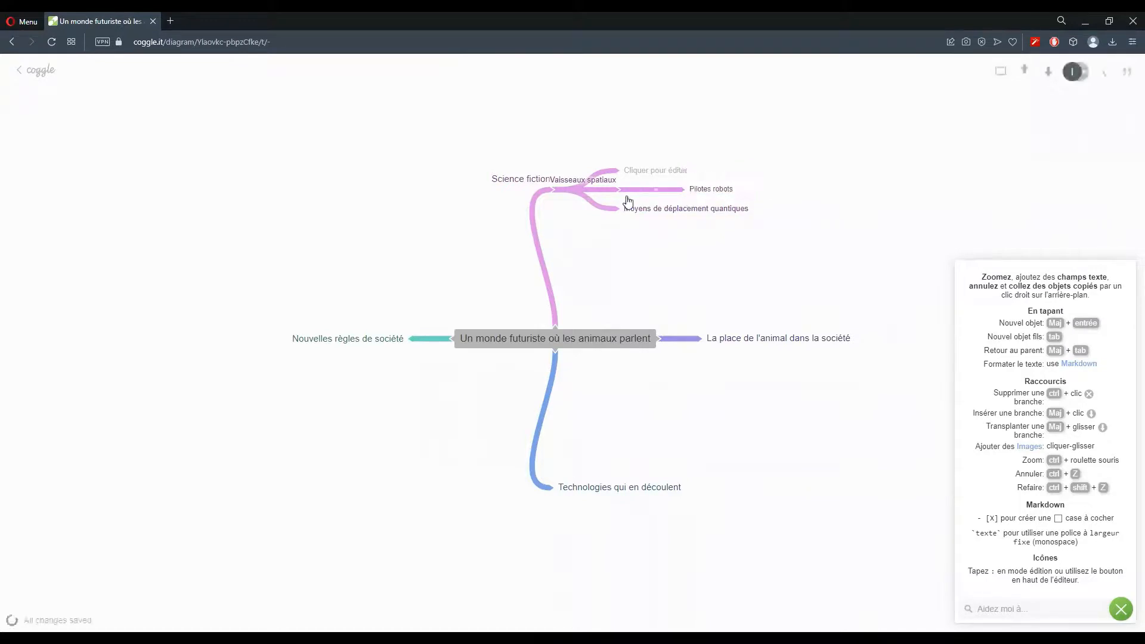
left_click_drag(540, 190, 487, 252)
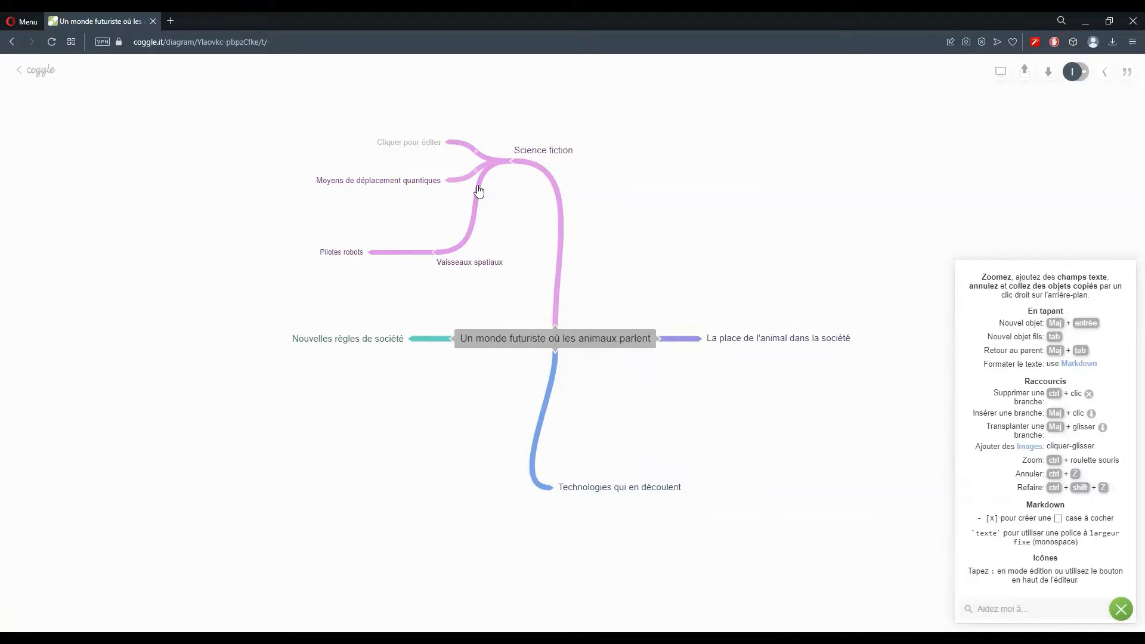
Make the 'Vaisseaux spatiaux' text bold, then add one more unlabelled Science fiction sub-branch
left_click(477, 263)
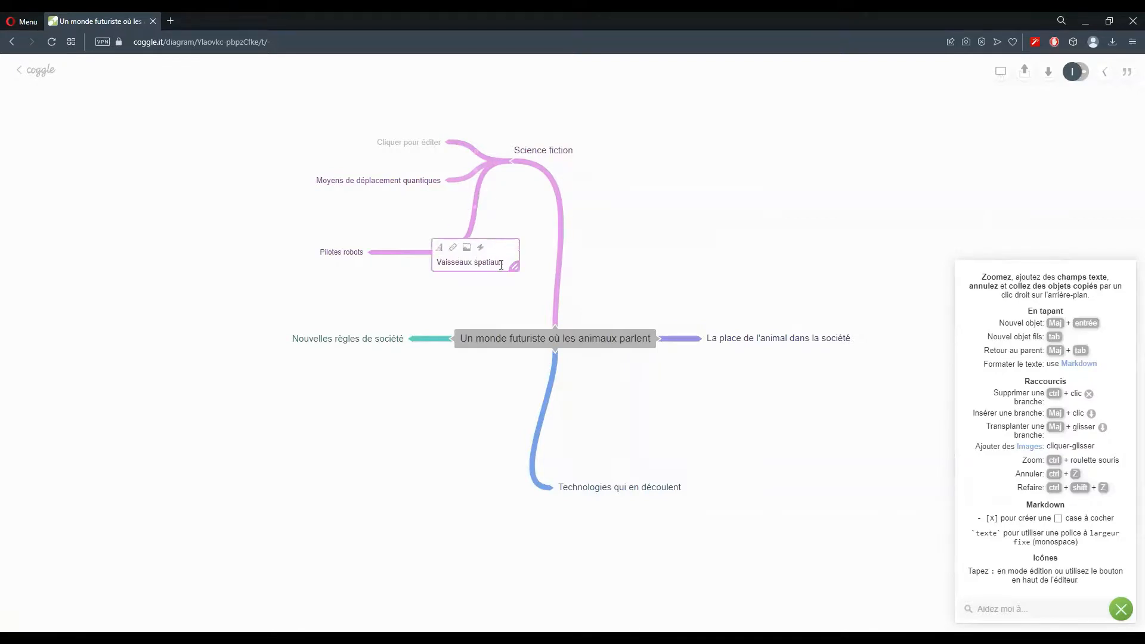
left_click_drag(501, 262, 437, 262)
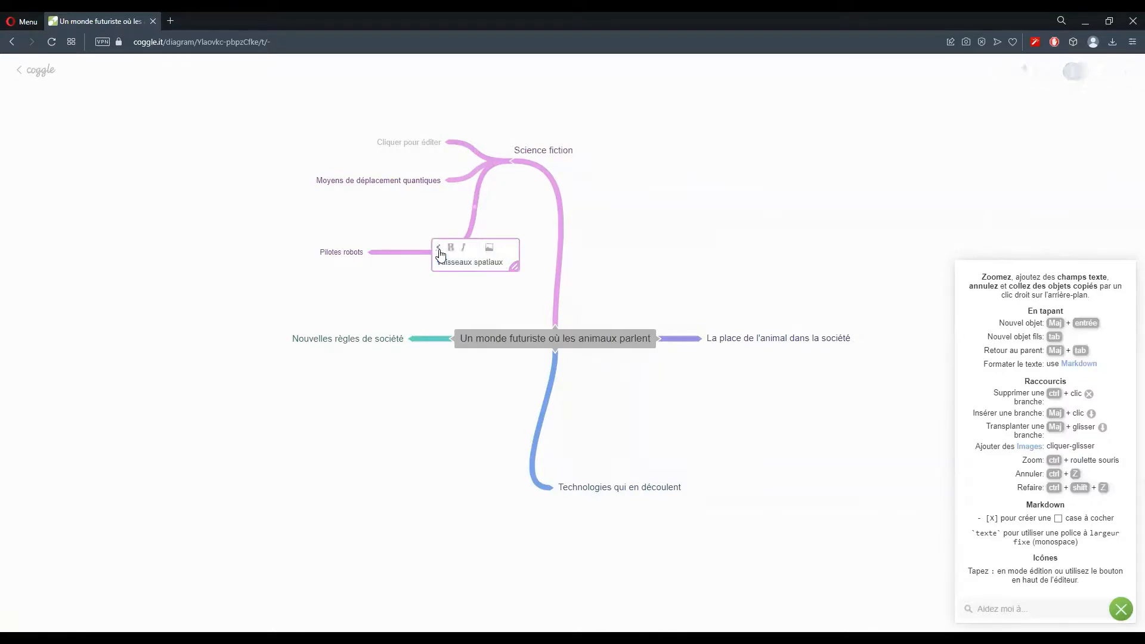
left_click(460, 248)
left_click(698, 176)
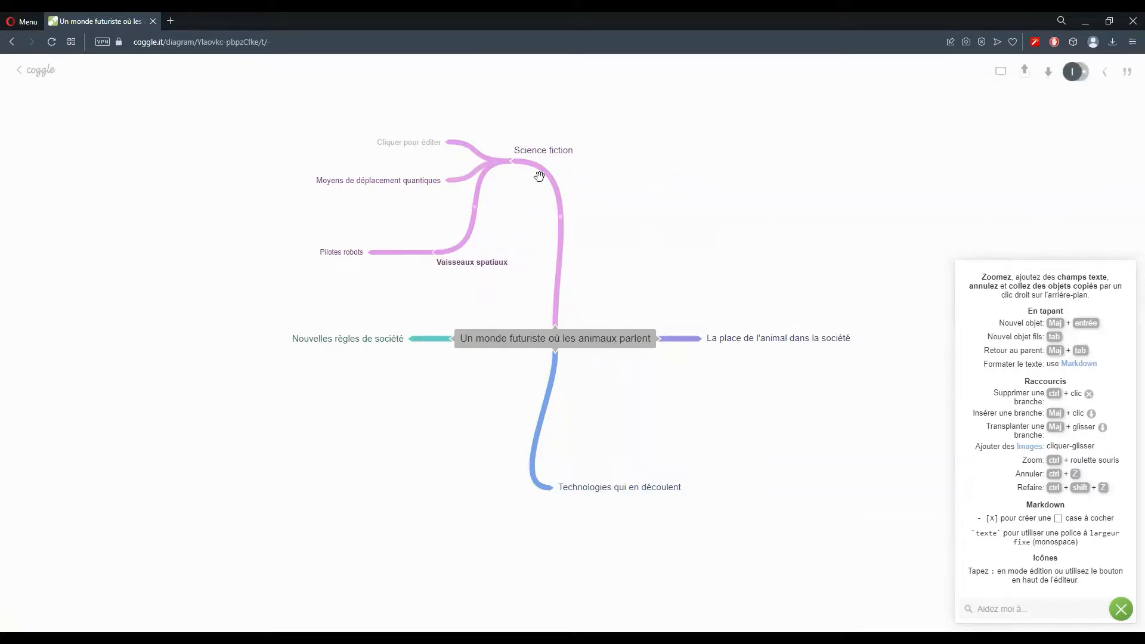
left_click(510, 160)
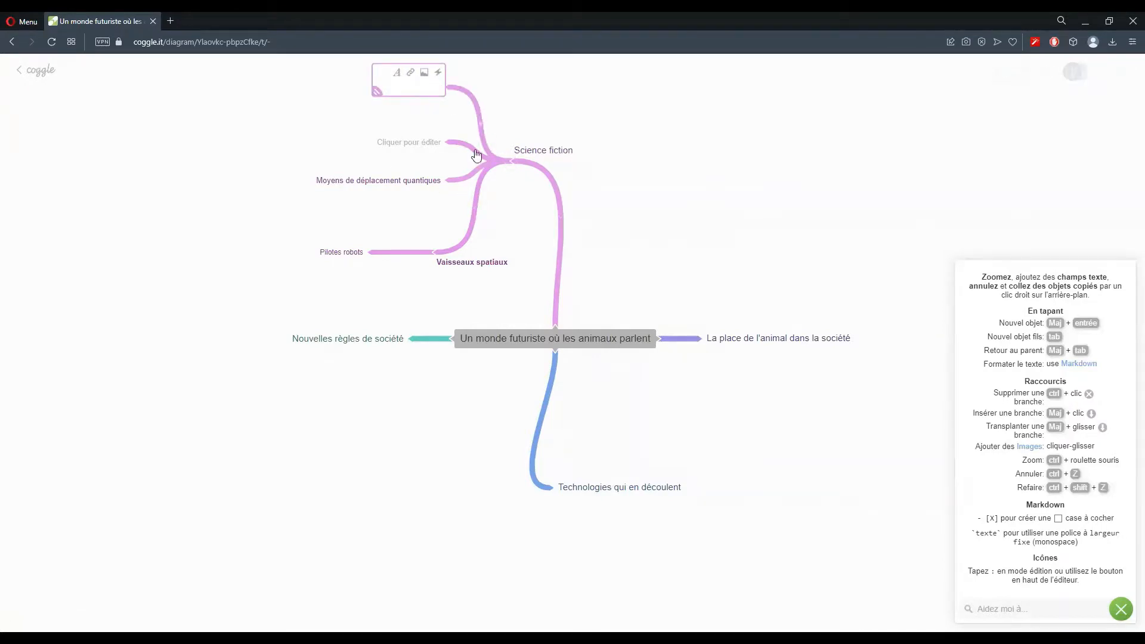
left_click(626, 160)
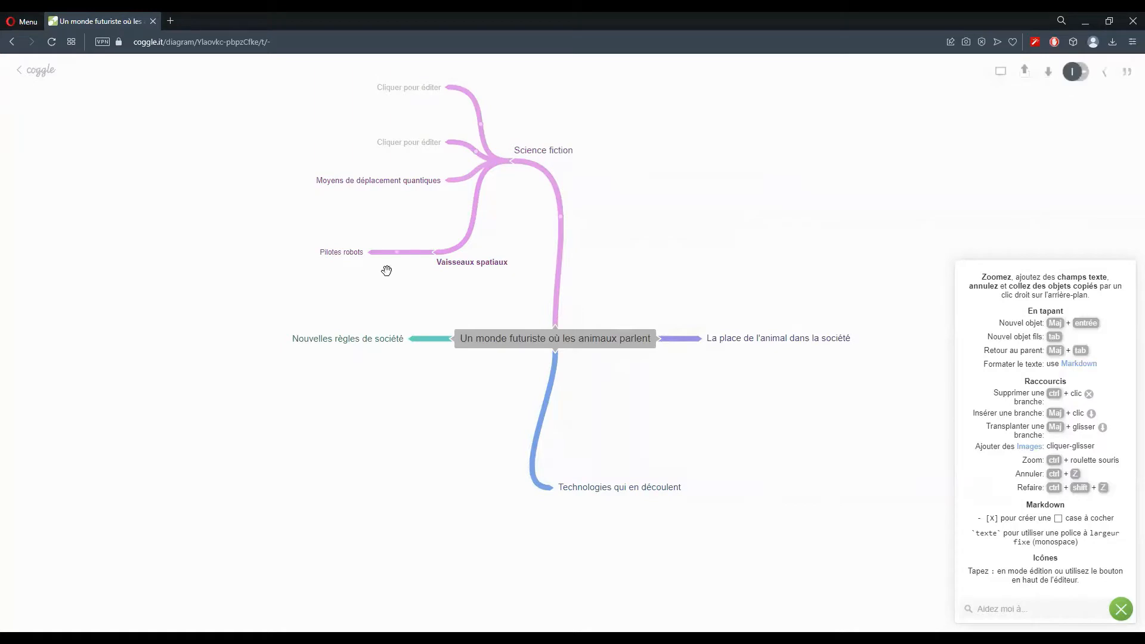